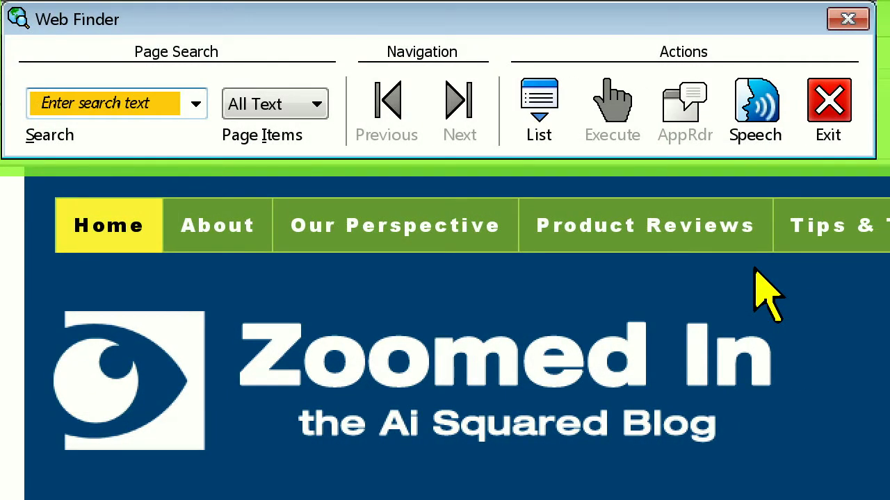
# Step: Search for 'Zoomtext 10' and visit each match, ending on the Google News Technology page
pyautogui.write('Zoomtext 10')
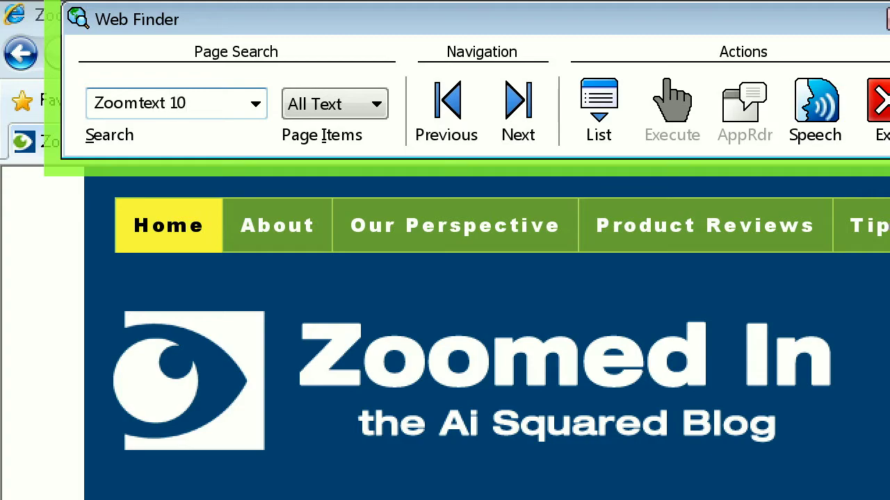
pyautogui.click(520, 119)
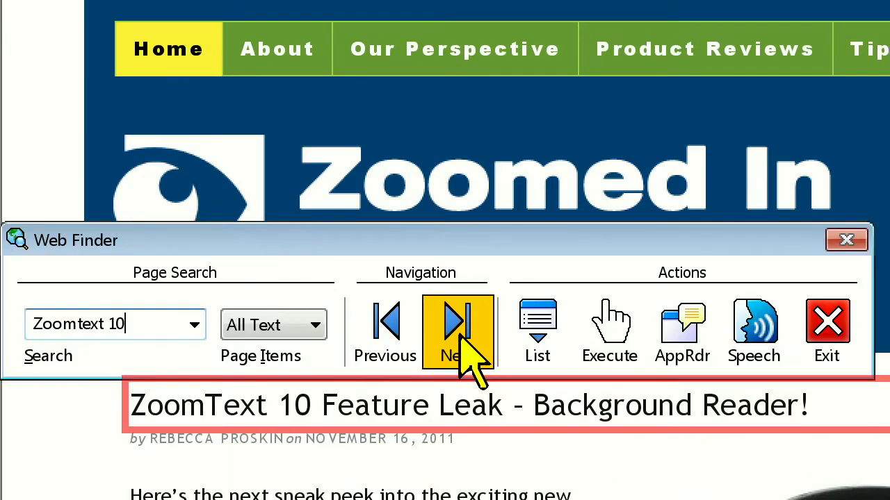
pyautogui.click(460, 340)
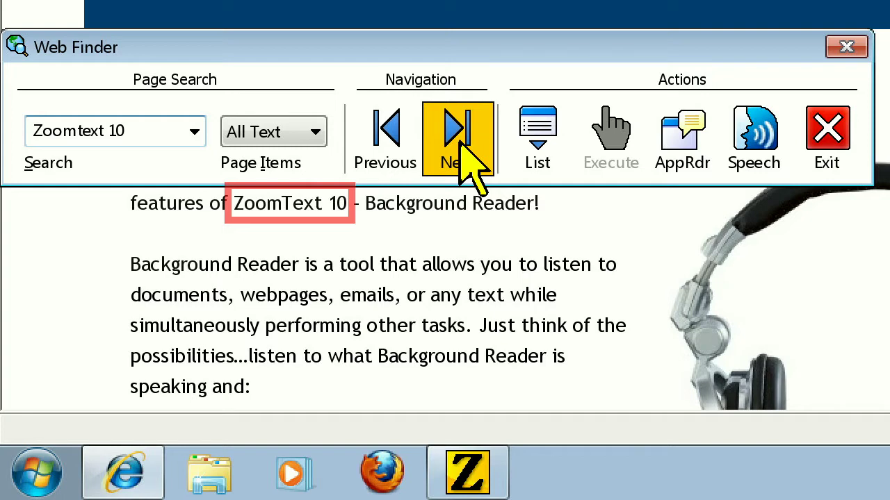
pyautogui.click(463, 150)
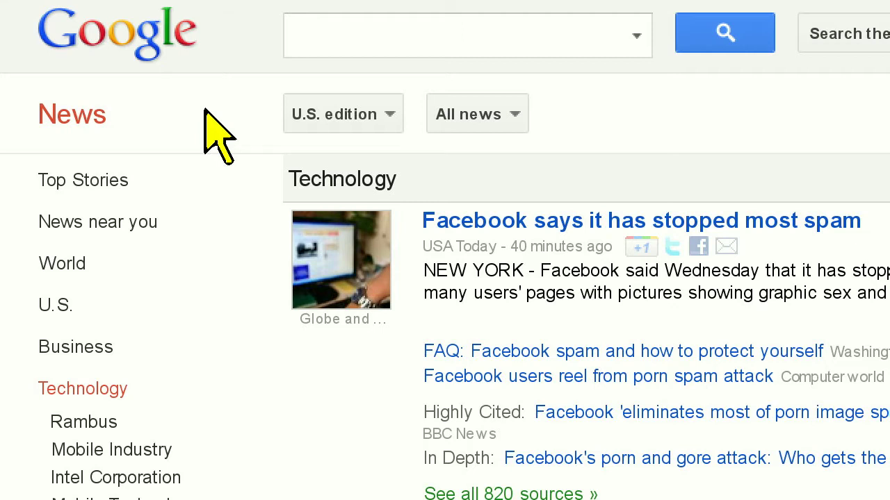
# Step: Bring up Web Finder over Google News with Page Items limited to Headings
pyautogui.hotkey('capslock', 'ctrl', 'w')
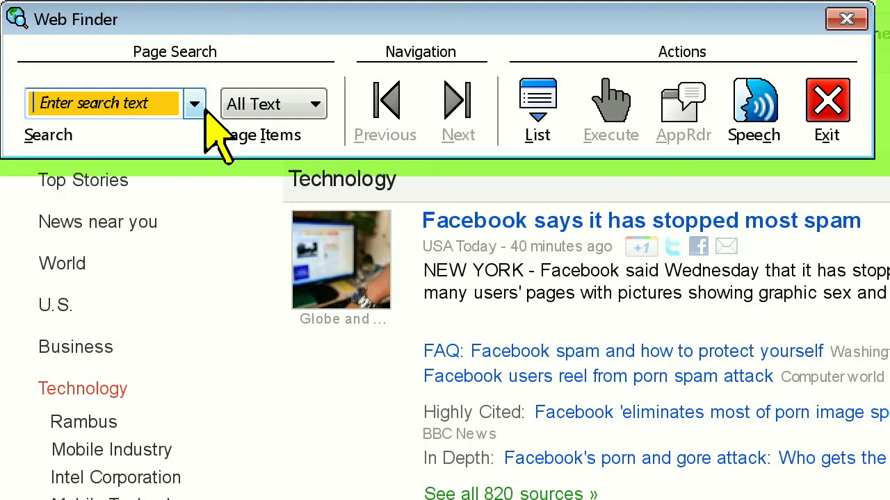
pyautogui.click(267, 113)
pyautogui.click(268, 154)
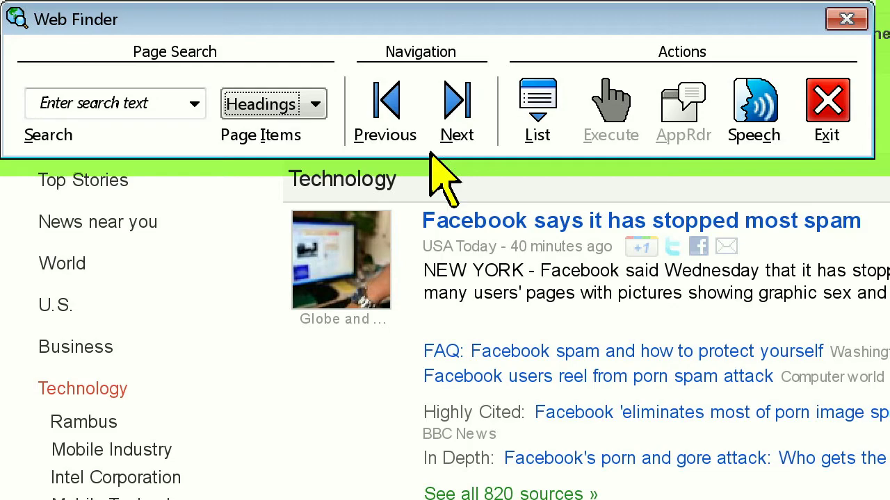
# Step: Step through the Technology, Facebook spam and Amazon Kindle Fire headings, then open the Kindle Fire article
pyautogui.click(460, 128)
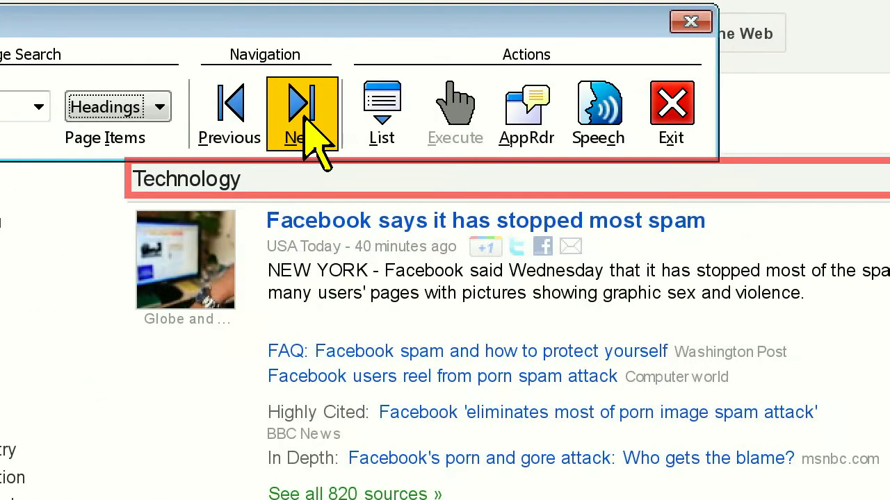
pyautogui.click(313, 146)
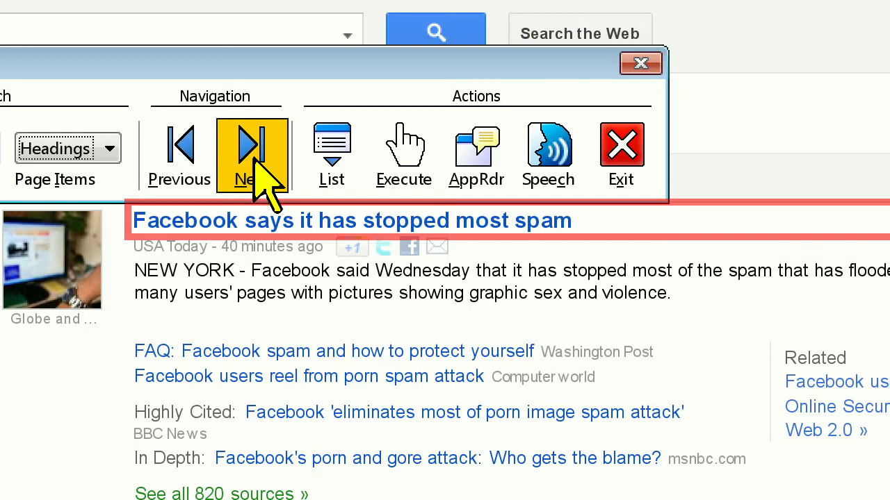
pyautogui.click(257, 163)
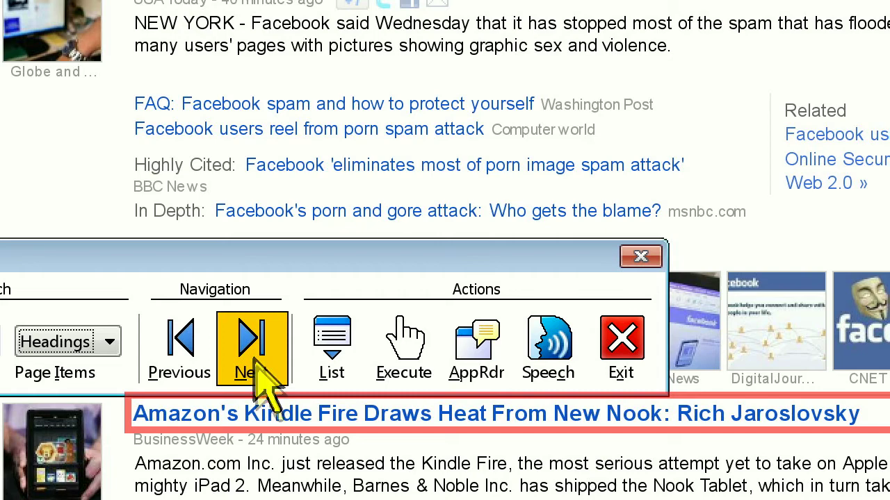
pyautogui.hotkey('ctrl', 'Return')
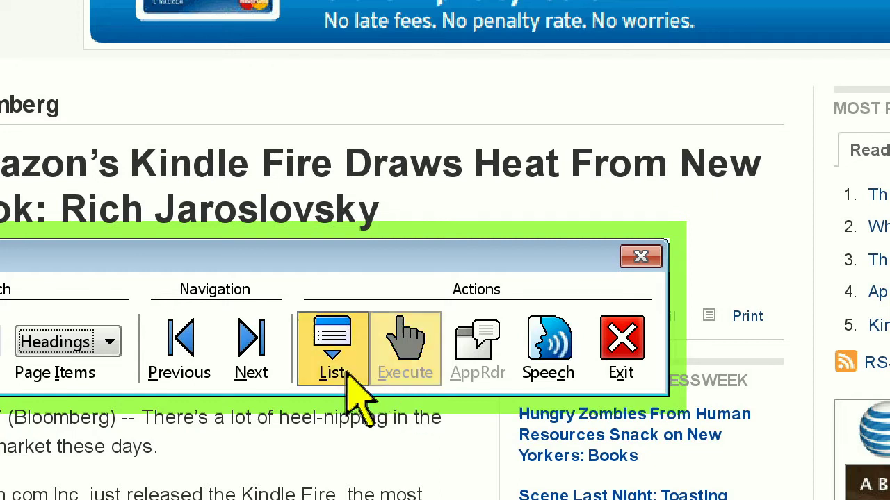
# Step: Find the Kindle Fire article's headline and have AppReader read aloud from it
pyautogui.click(254, 371)
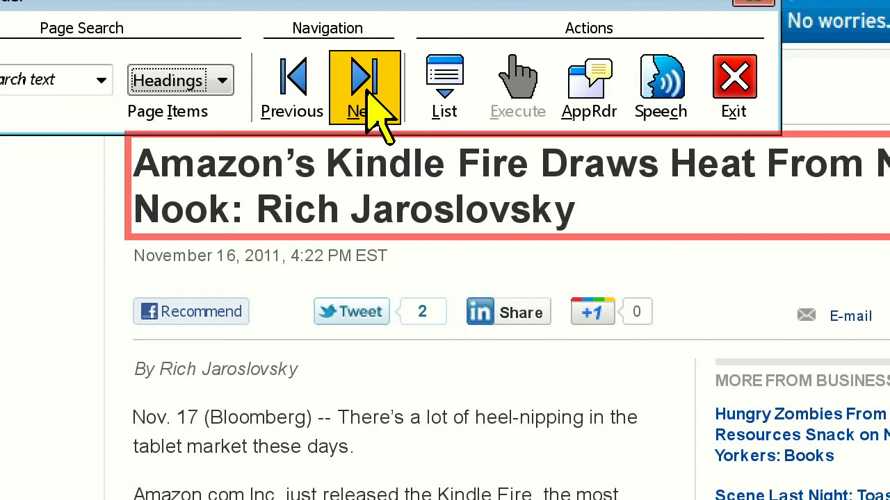
pyautogui.hotkey('ctrl', 'a')
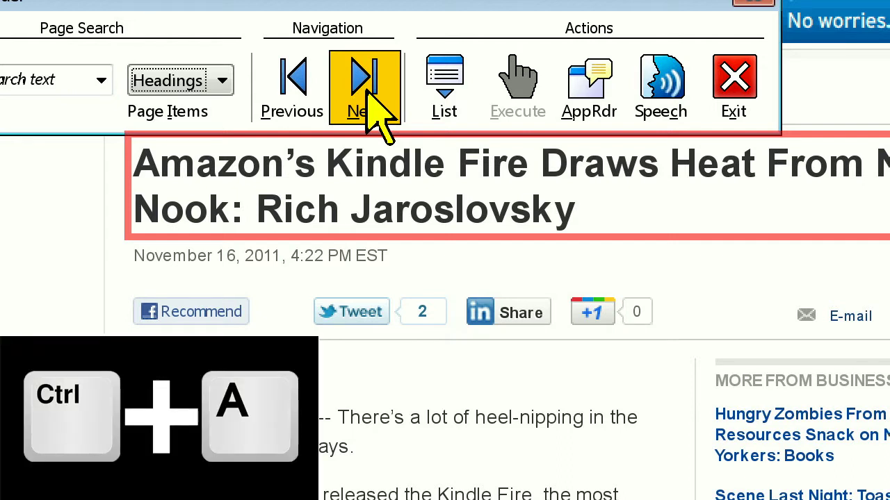
pyautogui.click(576, 115)
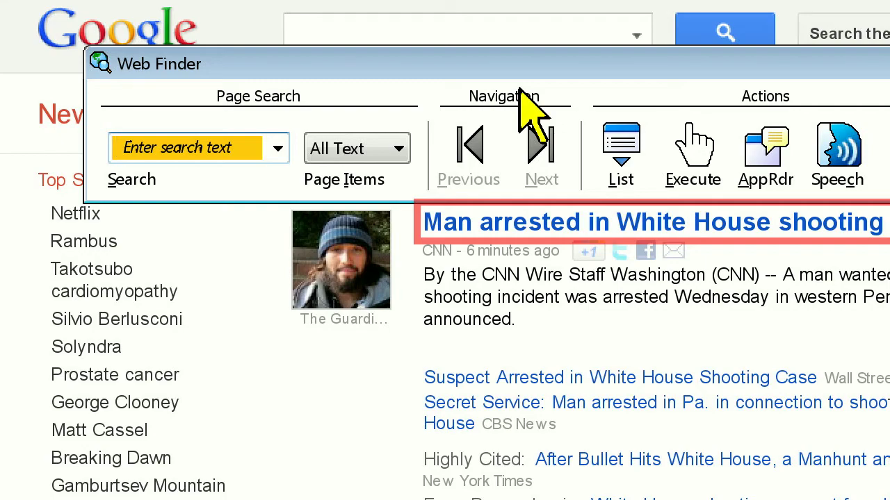
# Step: Move among the Secret Service and Oscar Ortega links, video thumbnail and next story, then bring up the CNN page
pyautogui.click(543, 147)
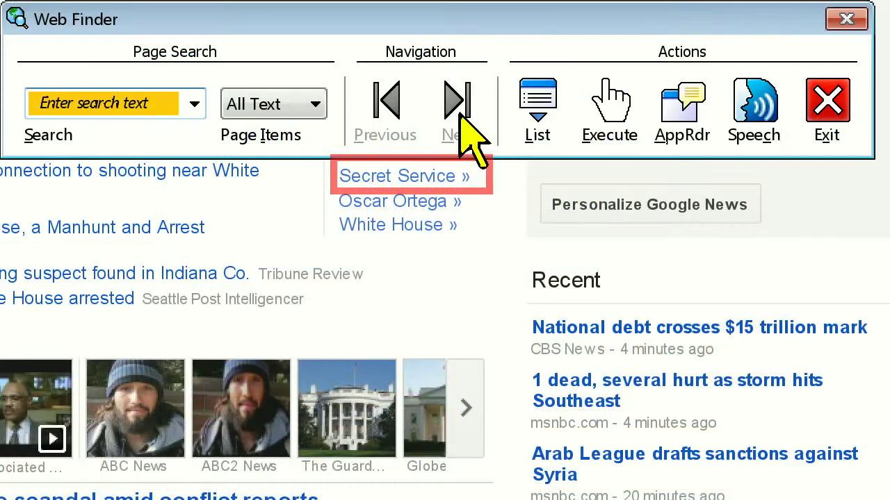
pyautogui.click(460, 116)
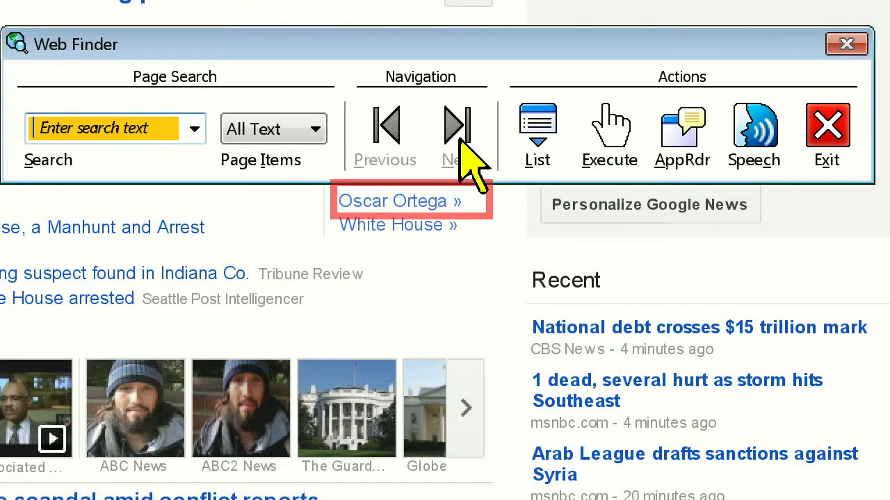
pyautogui.click(388, 120)
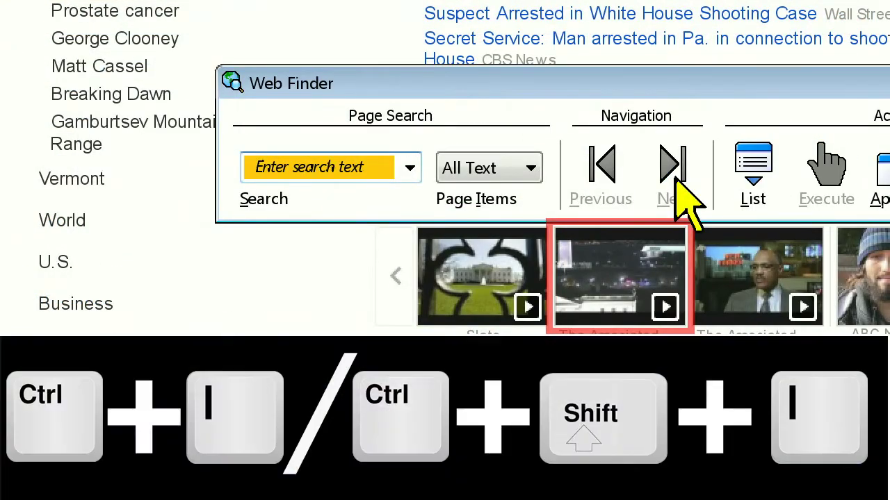
pyautogui.hotkey('ctrl', 'shift', 'l')
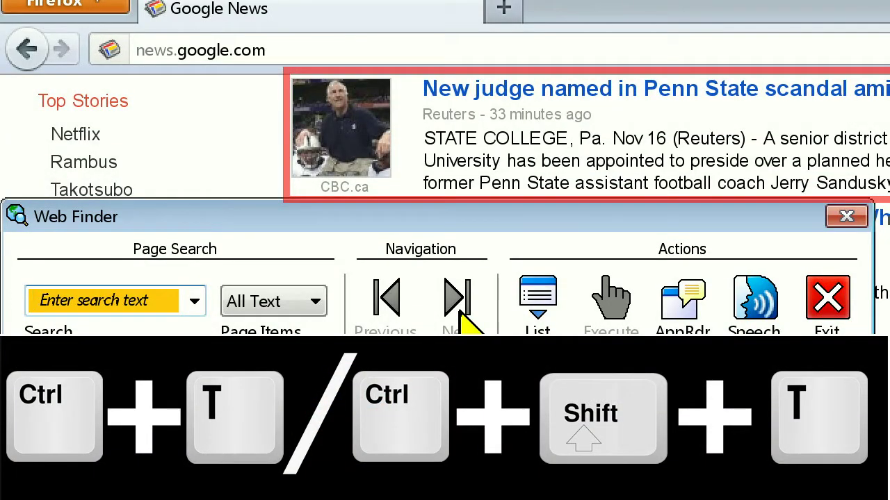
pyautogui.hotkey('ctrl', 't')
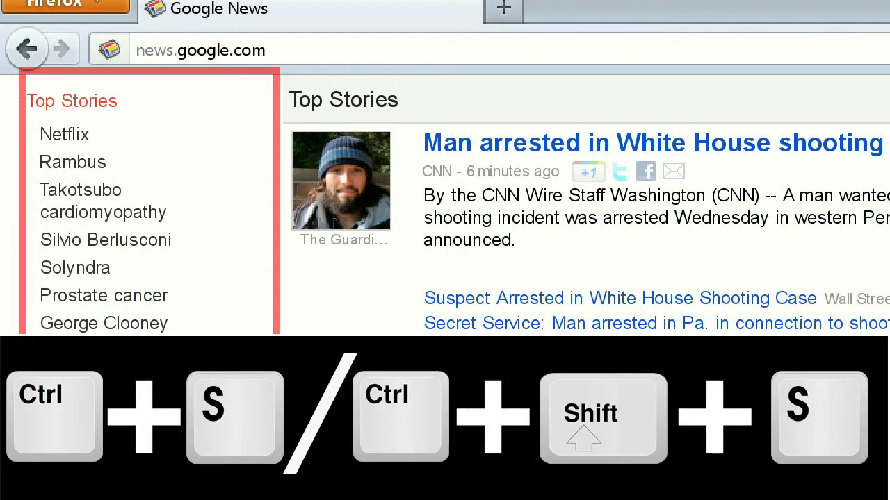
pyautogui.hotkey('ctrl', 's')
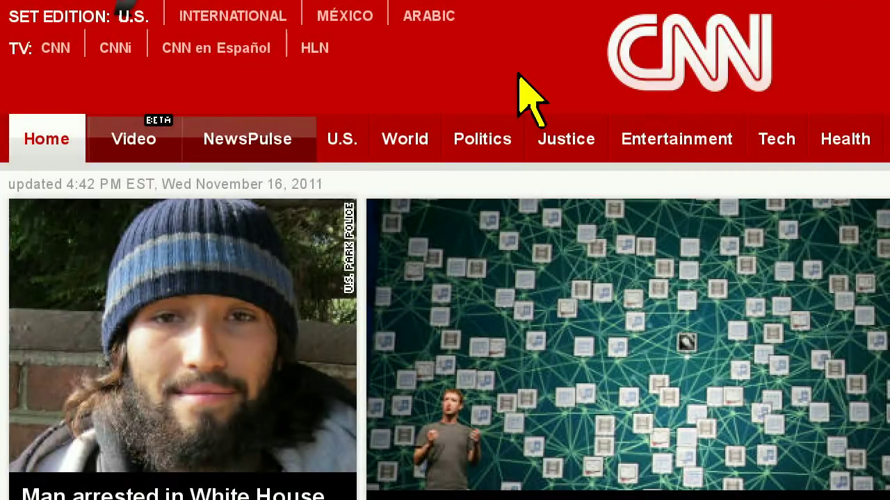
# Step: On the CNN page, switch Web Finder to a List of all items and select the Yes link
pyautogui.scroll(-5, 521, 94)
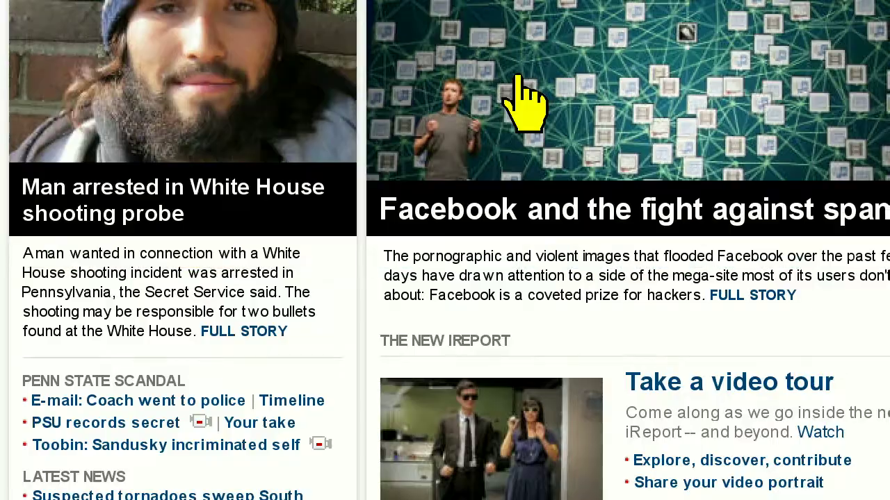
pyautogui.scroll(-5, 518, 75)
pyautogui.scroll(-2, 517, 77)
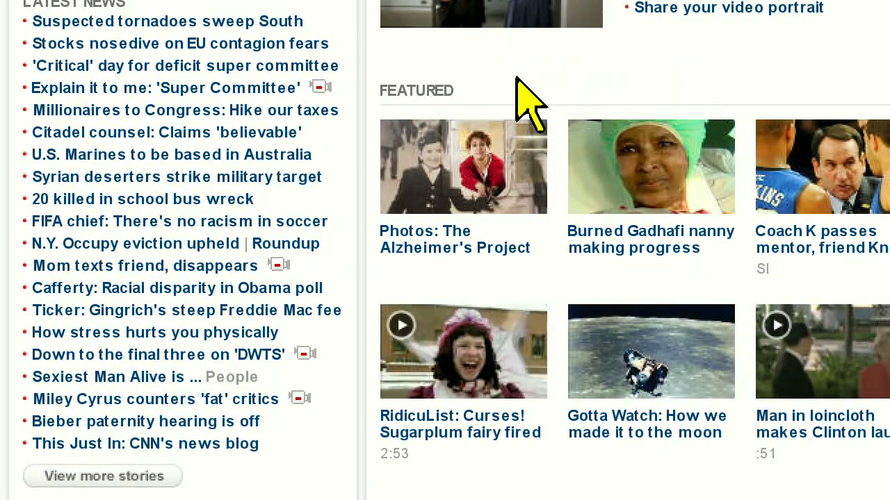
pyautogui.hotkey('ctrl', 'shift', 'w')
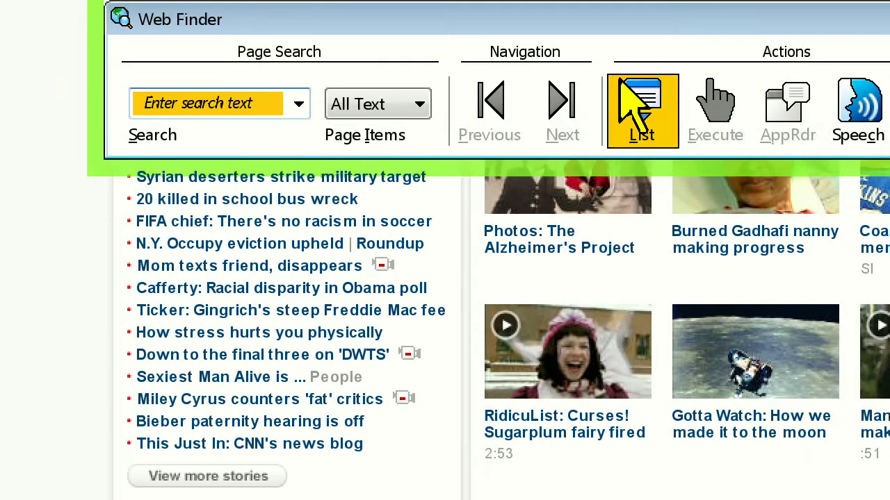
pyautogui.click(632, 106)
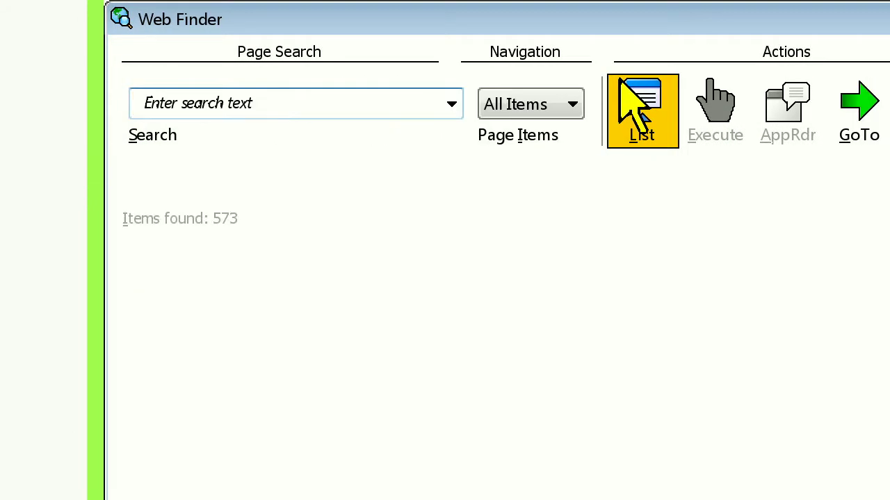
pyautogui.click(621, 300)
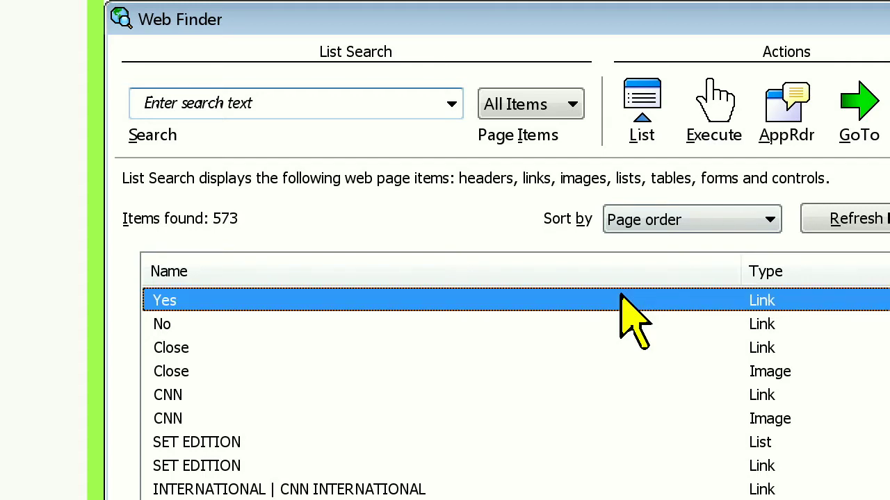
# Step: Keep the 573-item list sorted in page order and show the Page Items choices
pyautogui.scroll(-2, 757, 424)
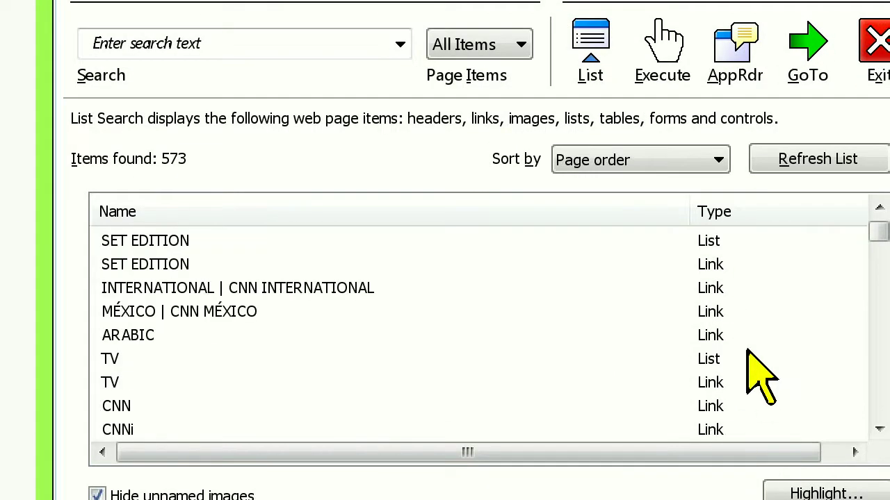
pyautogui.scroll(-2, 760, 379)
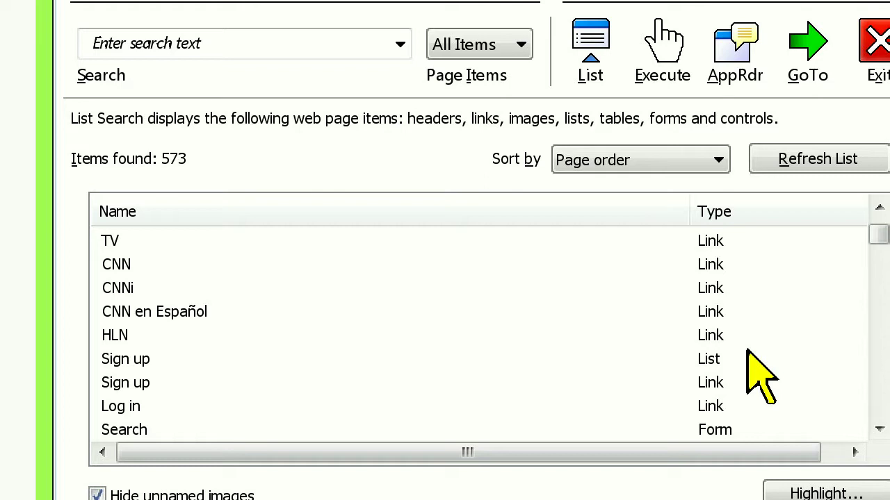
pyautogui.click(718, 166)
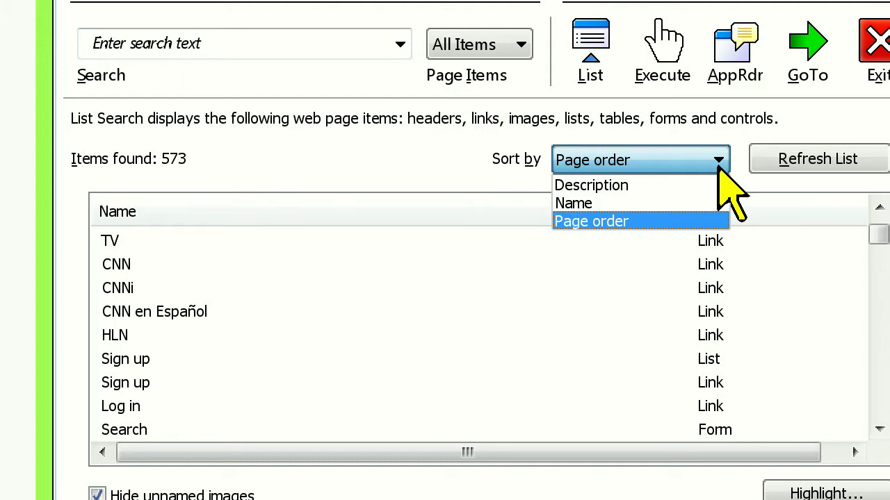
pyautogui.click(719, 167)
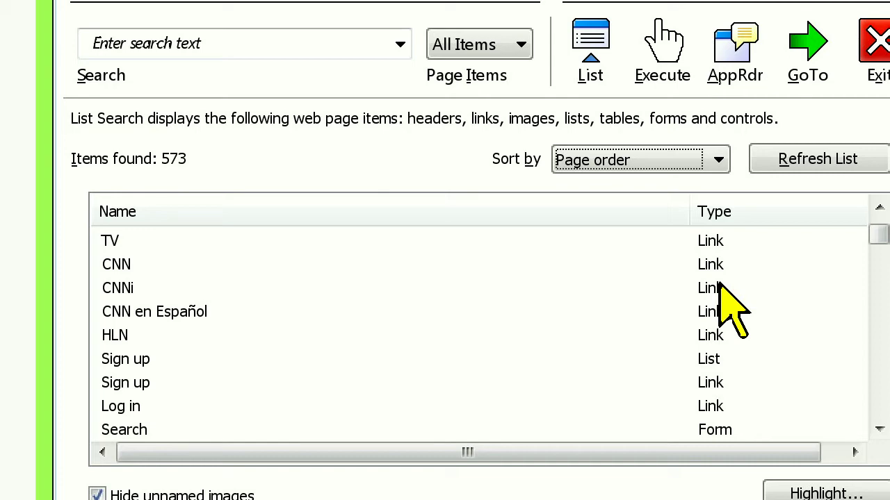
pyautogui.click(518, 46)
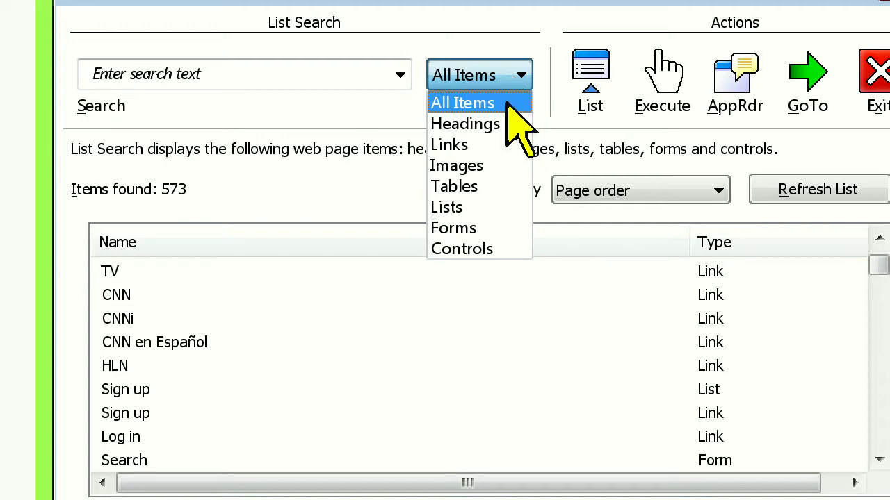
# Step: Filter links by 'coach k' and go to the 'Coach K passes mentor, friend Knight' link
pyautogui.click(505, 146)
pyautogui.click(314, 75)
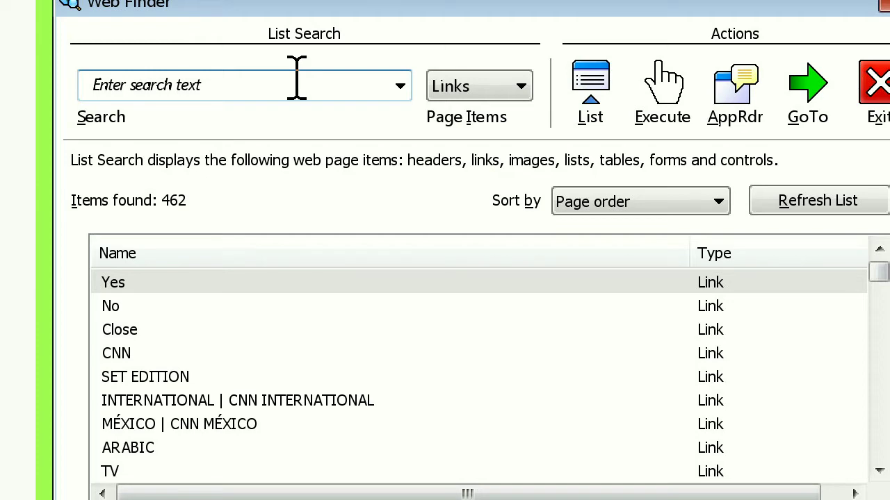
pyautogui.write('coach k')
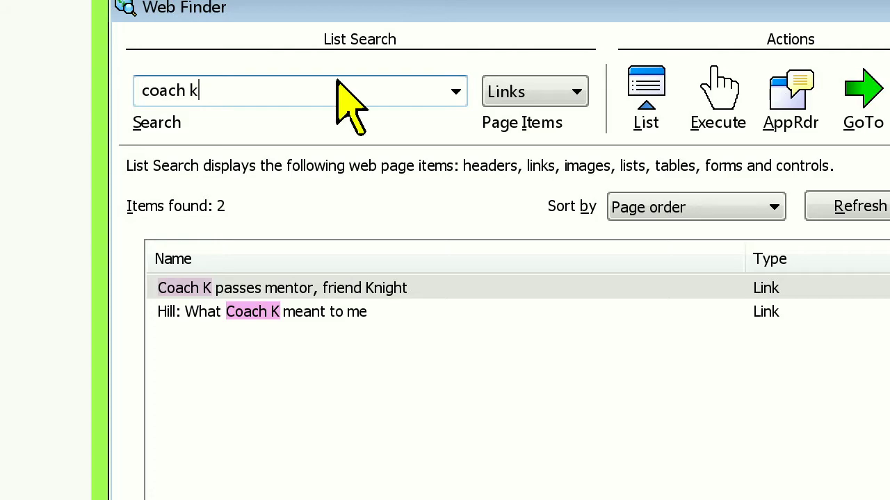
pyautogui.click(660, 291)
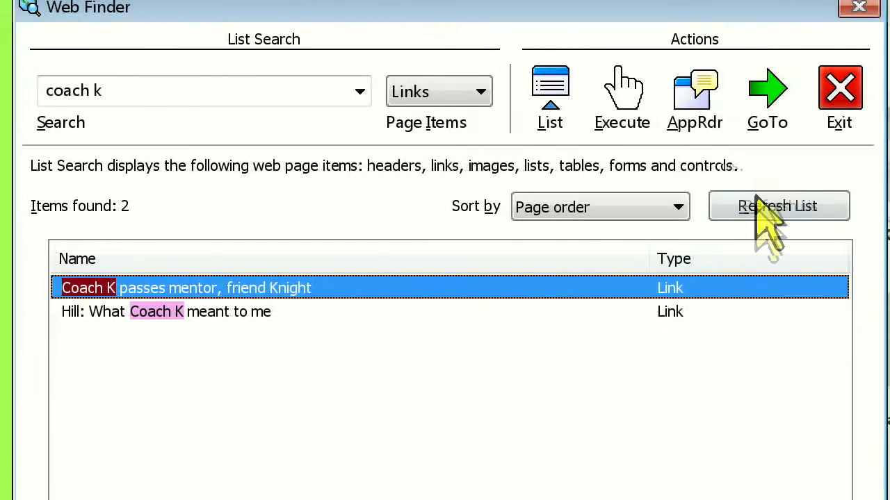
pyautogui.click(869, 115)
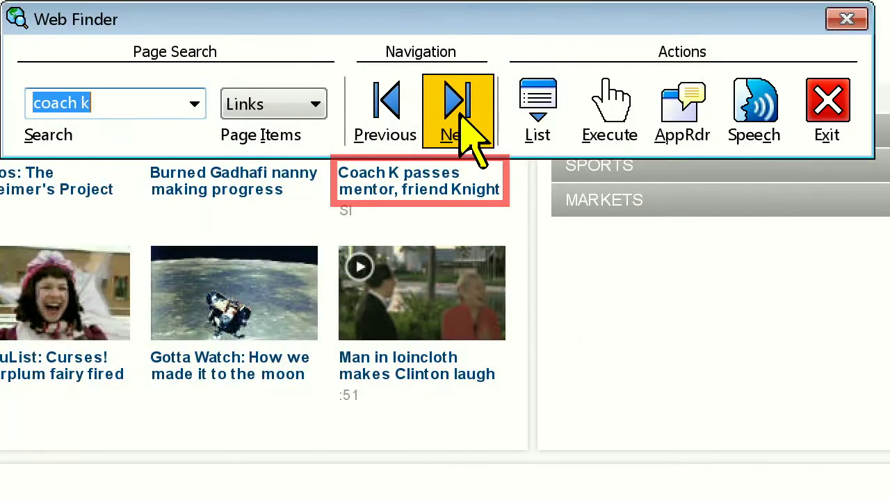